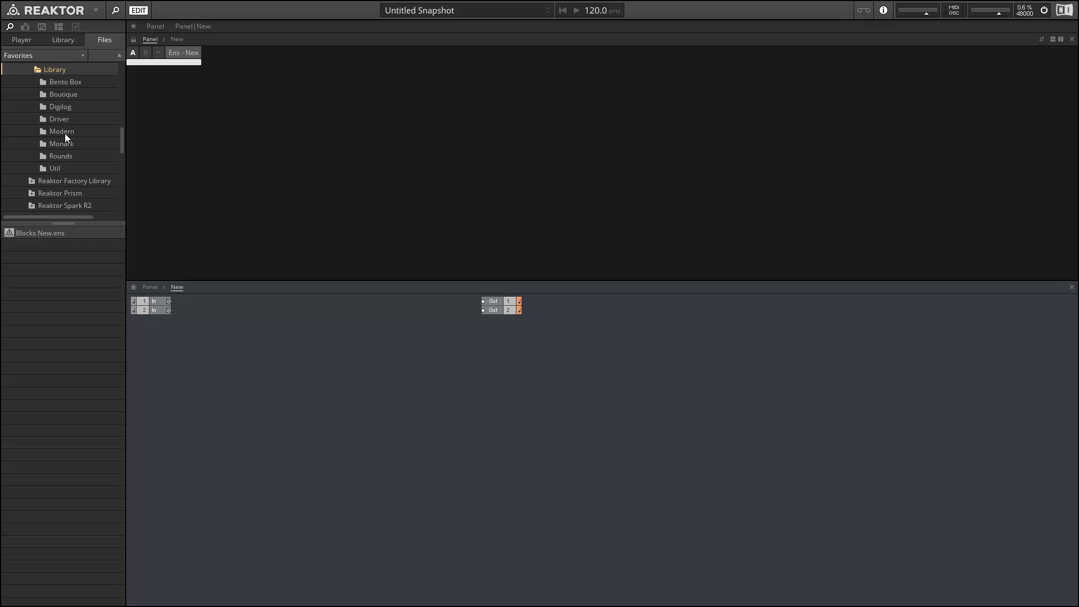
# Step: Add the Monark Oscillator and Monark Filter blocks, placing the FILTER panel beside OSC 1
pyautogui.click(68, 142)
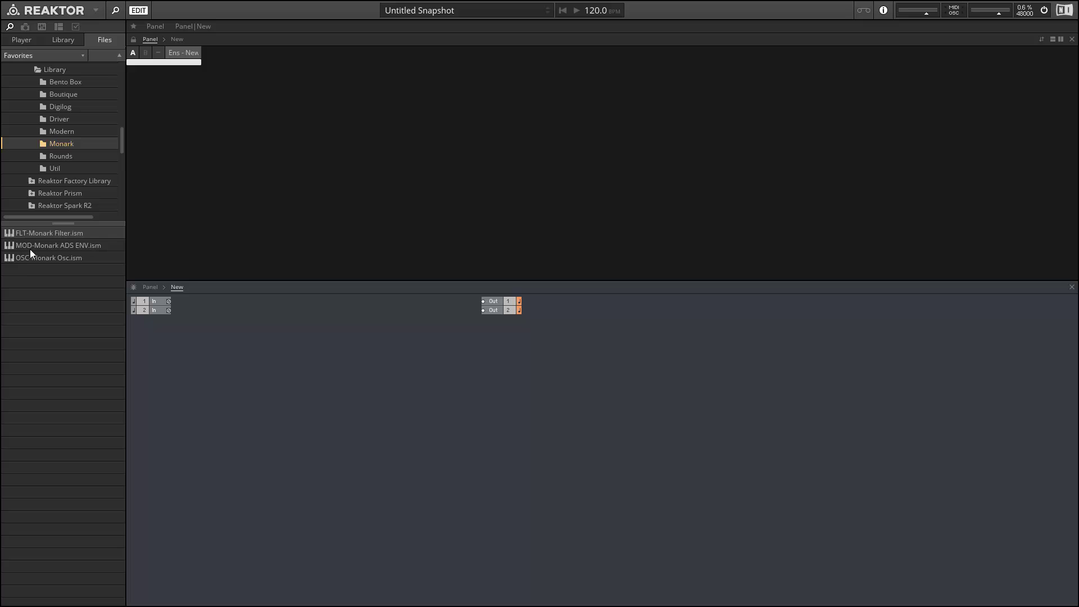
pyautogui.moveTo(31, 254); pyautogui.dragTo(273, 383)
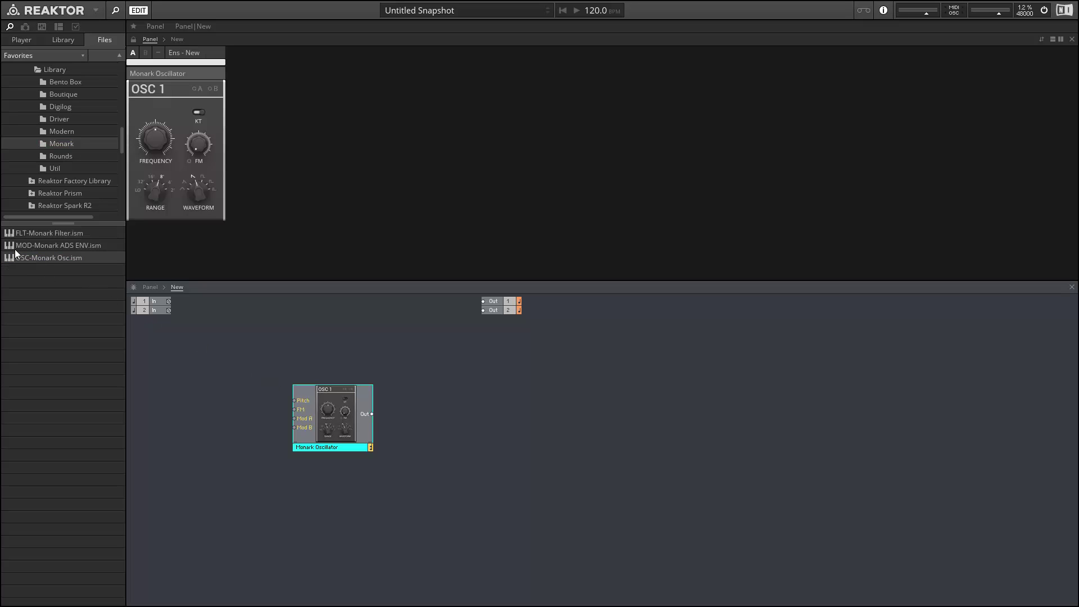
pyautogui.moveTo(23, 236); pyautogui.dragTo(430, 437)
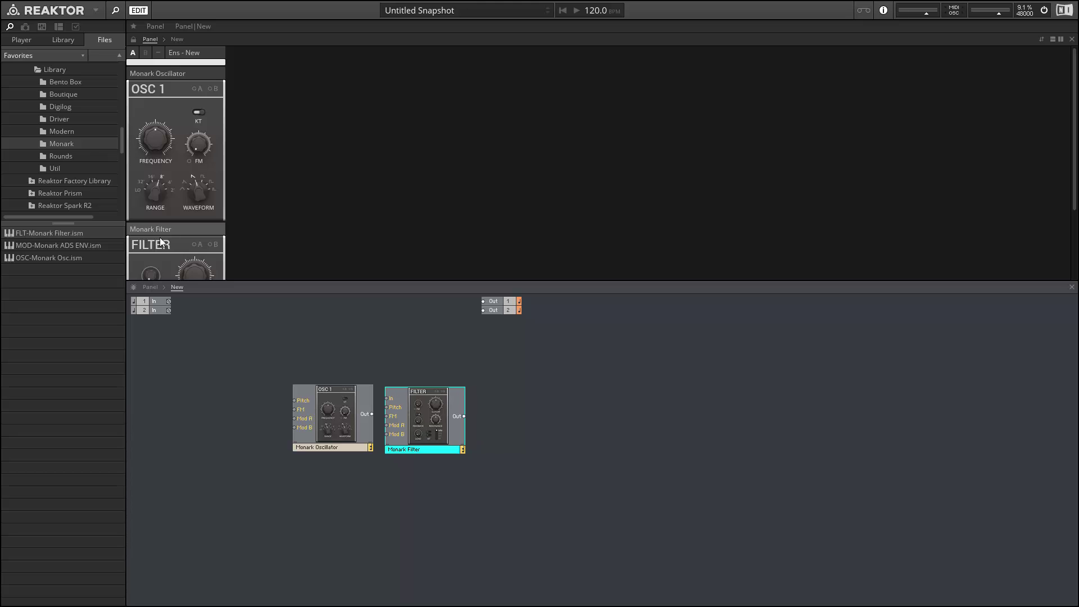
pyautogui.moveTo(162, 243); pyautogui.dragTo(253, 89)
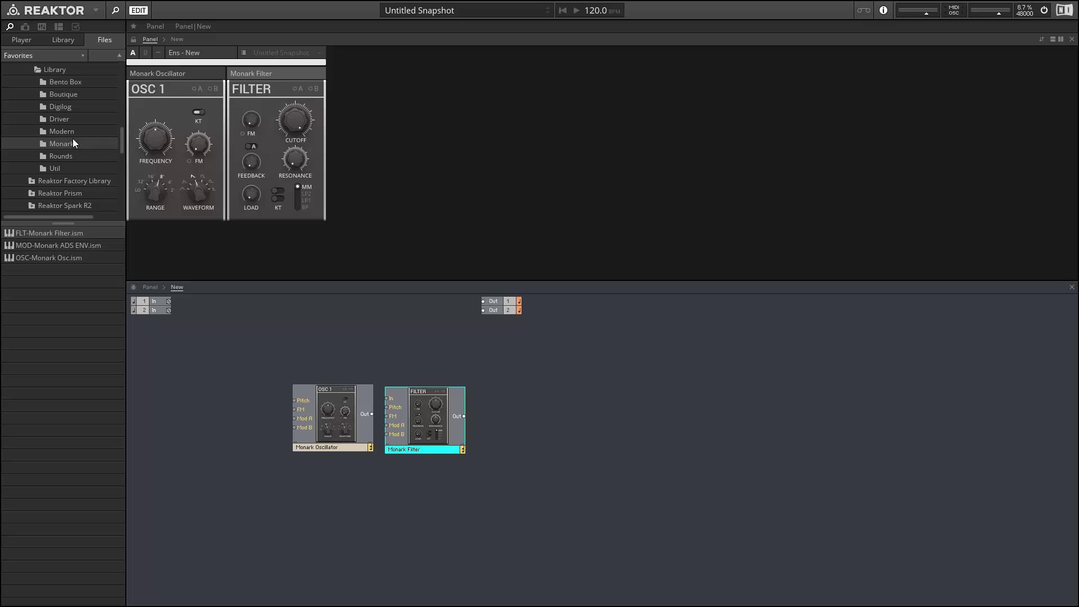
# Step: Add the Rounds Delay block and dock its panel beside the filter panel
pyautogui.click(70, 155)
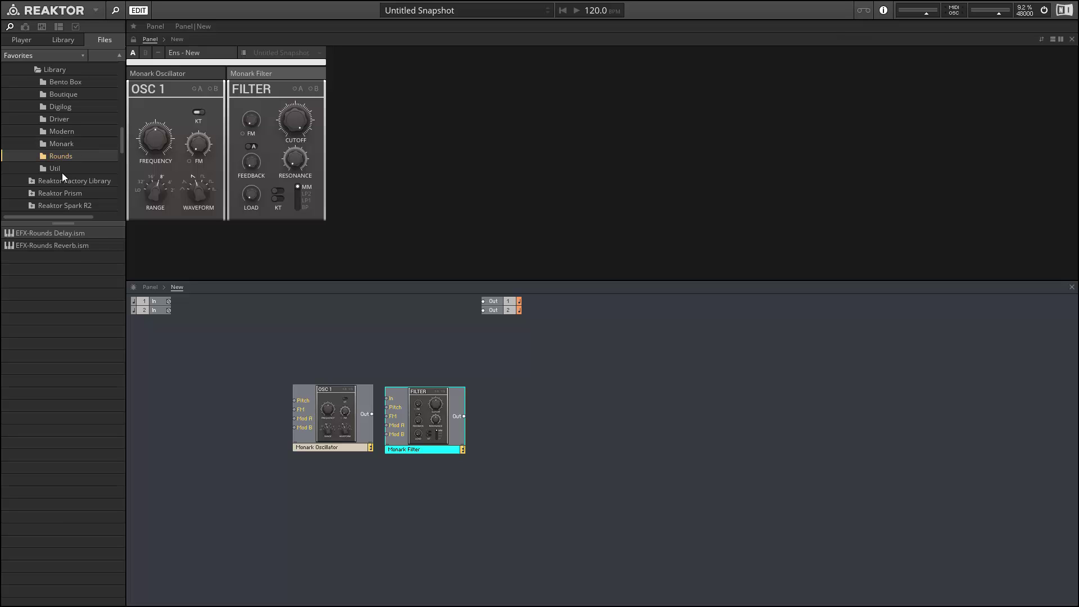
pyautogui.moveTo(25, 234); pyautogui.dragTo(511, 413)
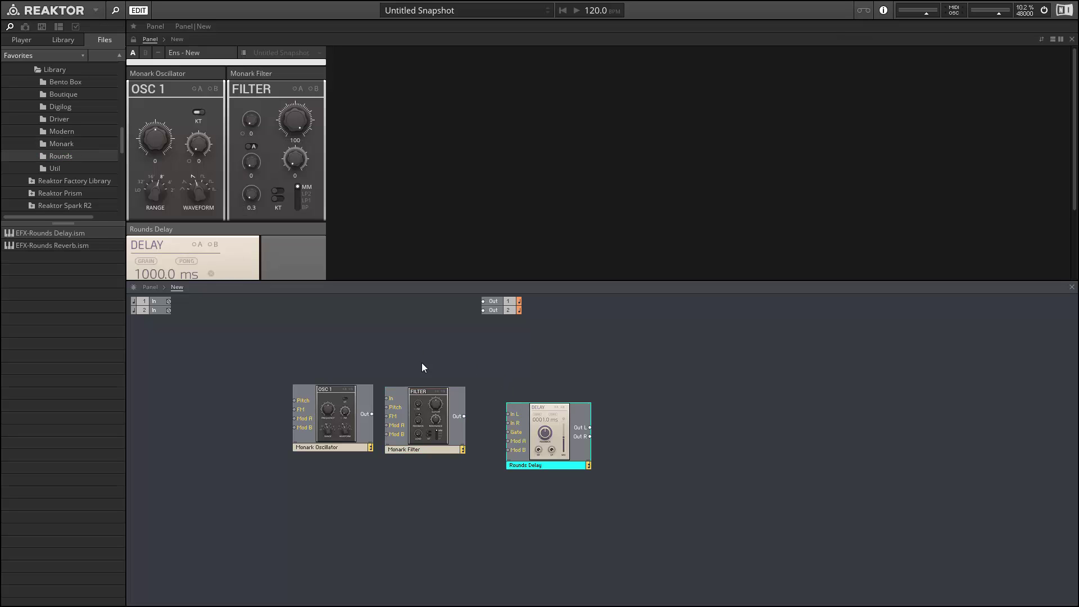
pyautogui.moveTo(150, 230); pyautogui.dragTo(371, 78)
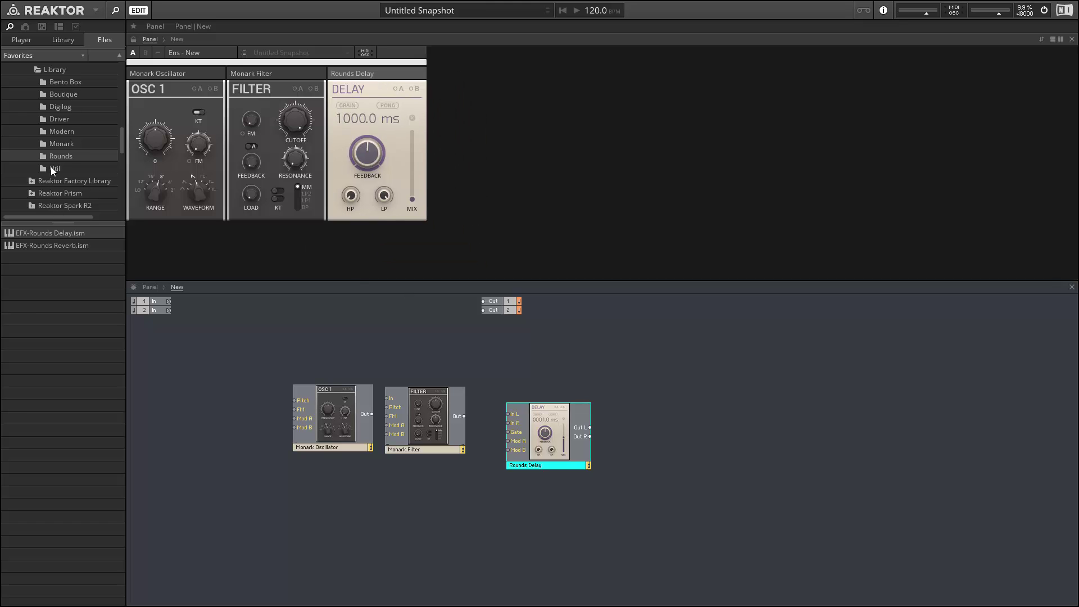
# Step: Add the Driver block next to Rounds Delay and dock its panel right of the delay panel
pyautogui.click(60, 120)
pyautogui.moveTo(12, 233); pyautogui.dragTo(644, 390)
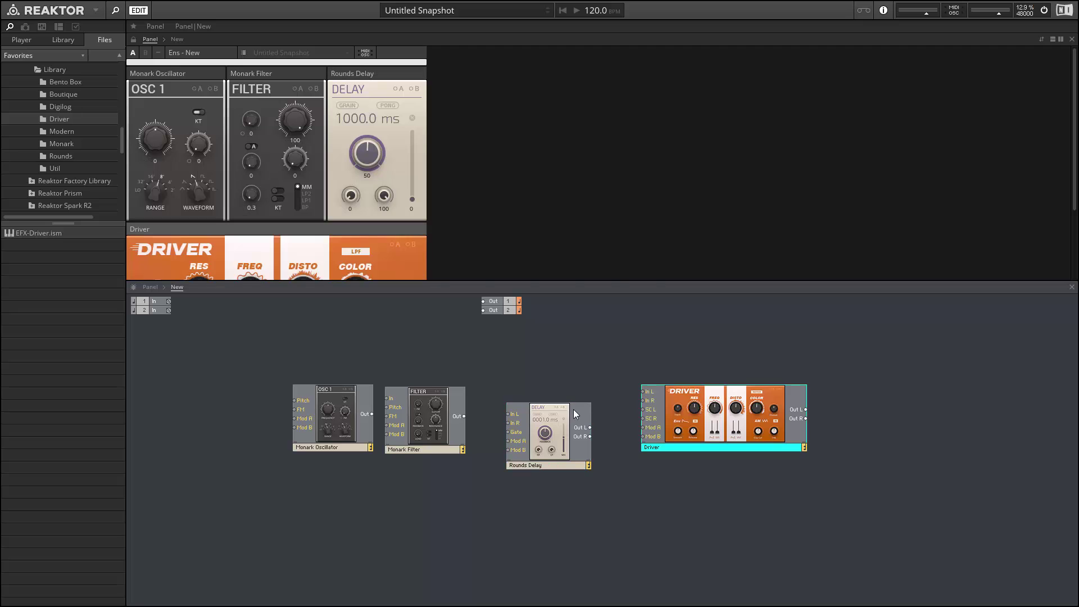
pyautogui.moveTo(539, 438); pyautogui.dragTo(509, 422)
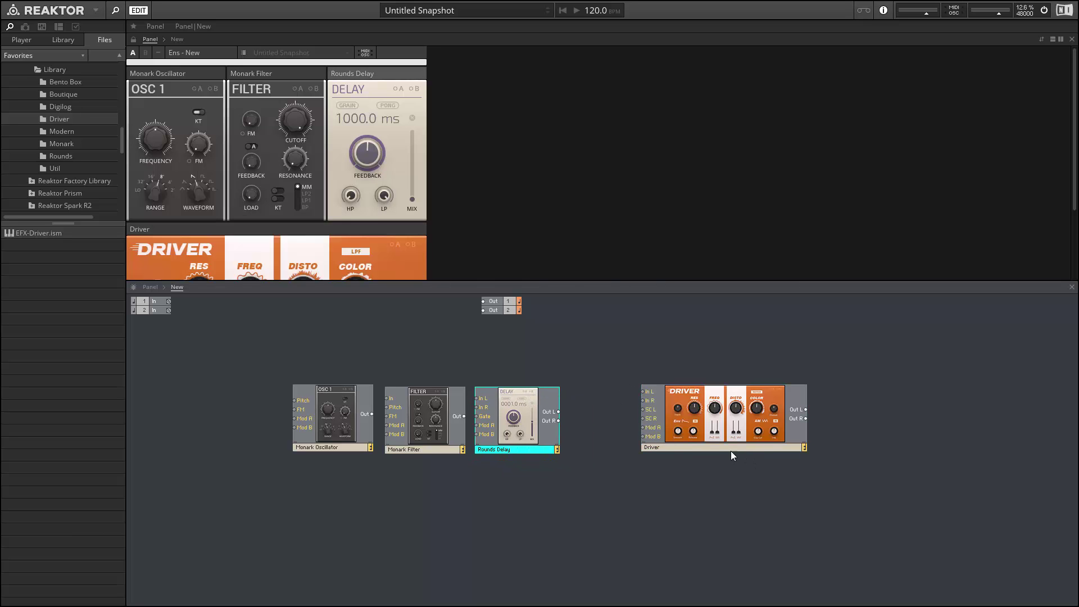
pyautogui.moveTo(664, 449); pyautogui.dragTo(593, 444)
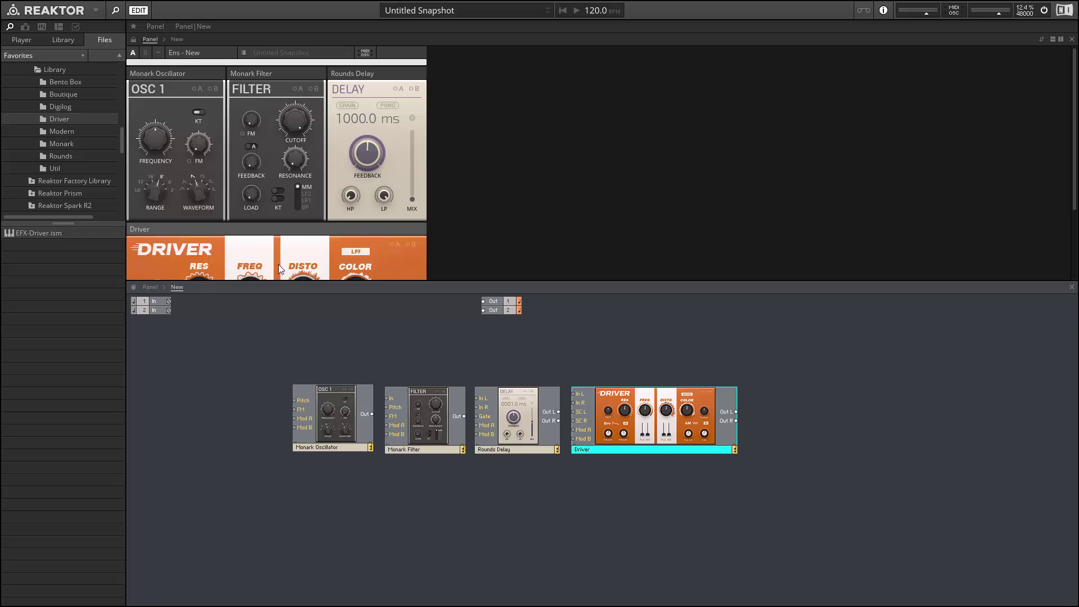
pyautogui.moveTo(199, 228); pyautogui.dragTo(523, 66)
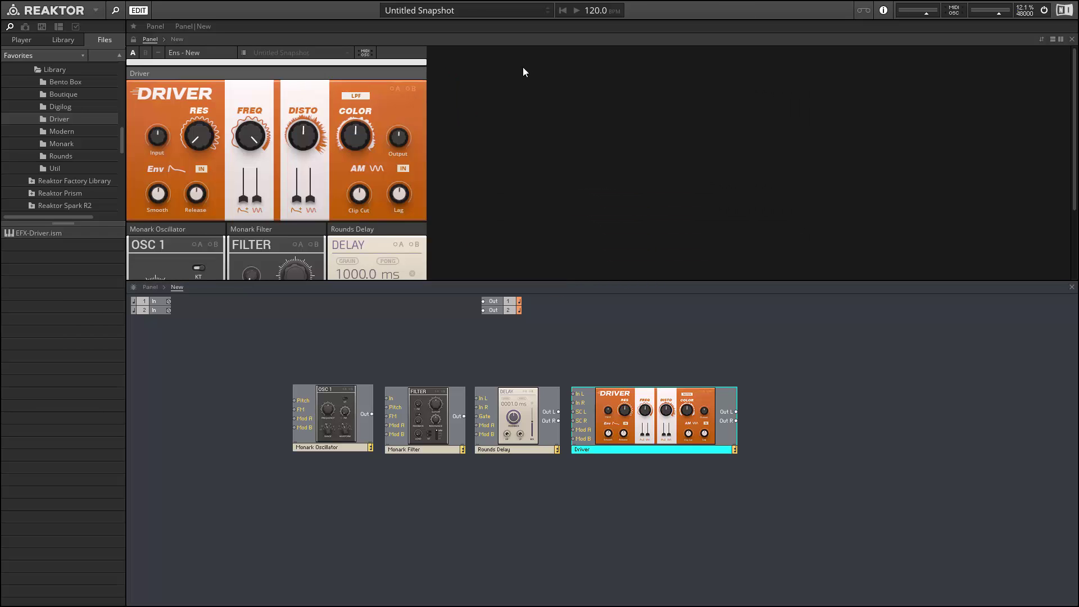
pyautogui.moveTo(147, 72); pyautogui.dragTo(453, 70)
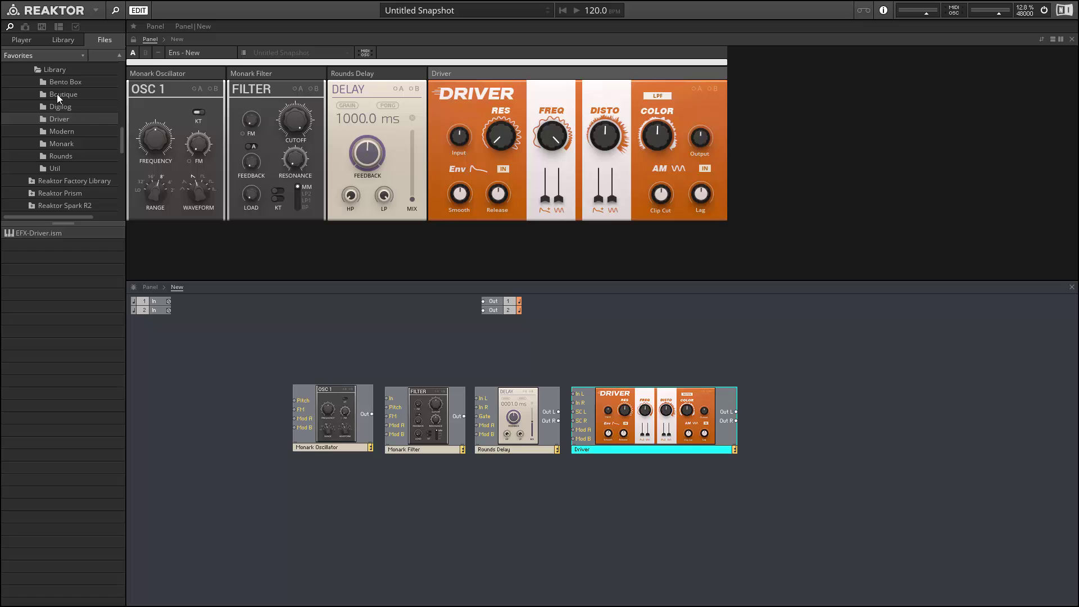
# Step: Add the Bento Box oscillator block, then the Paul Filter block from the Modern folder
pyautogui.click(76, 83)
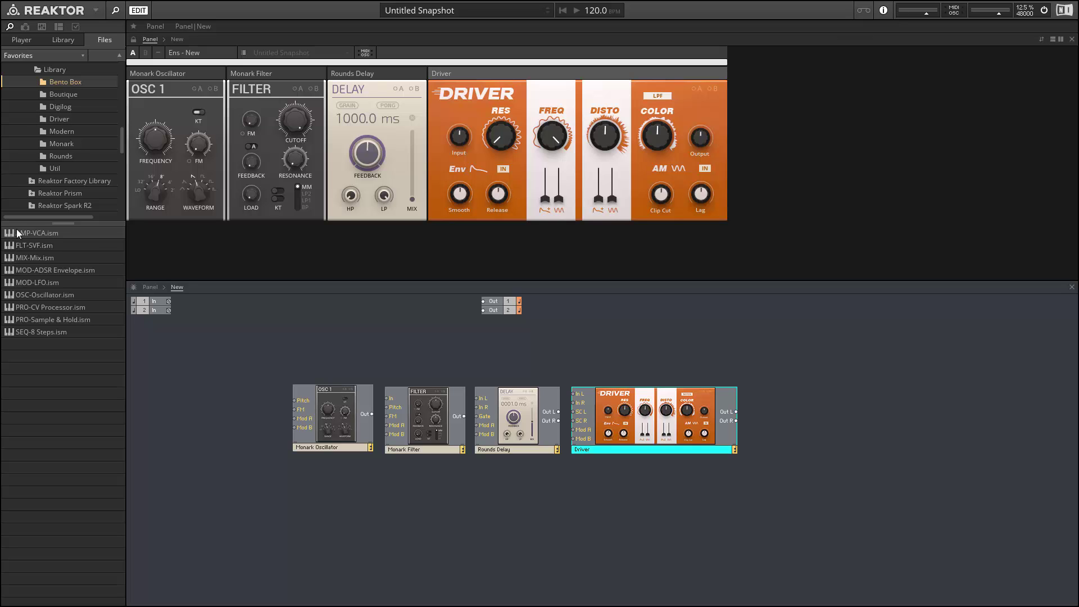
pyautogui.moveTo(36, 295); pyautogui.dragTo(773, 406)
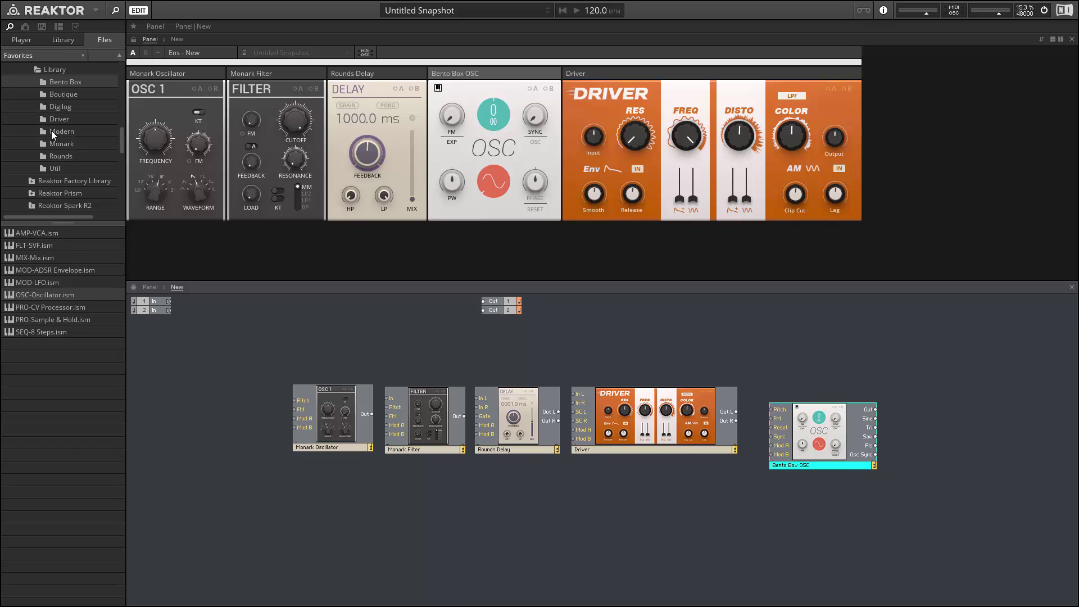
pyautogui.click(51, 131)
pyautogui.moveTo(29, 242); pyautogui.dragTo(906, 388)
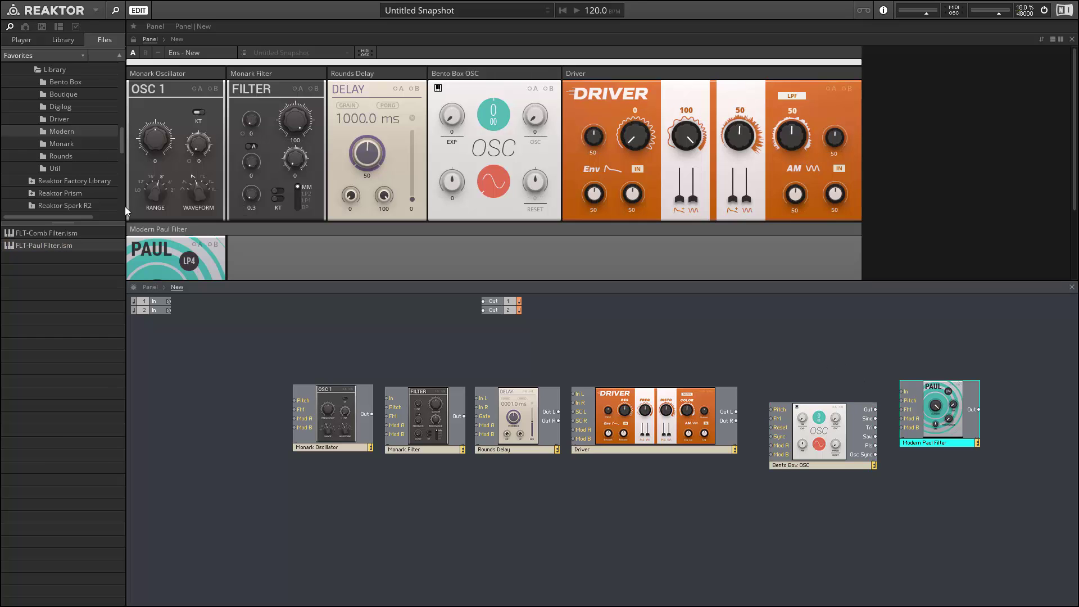
# Step: Move the Paul filter panel beside the Driver panel
pyautogui.moveTo(135, 229); pyautogui.dragTo(895, 89)
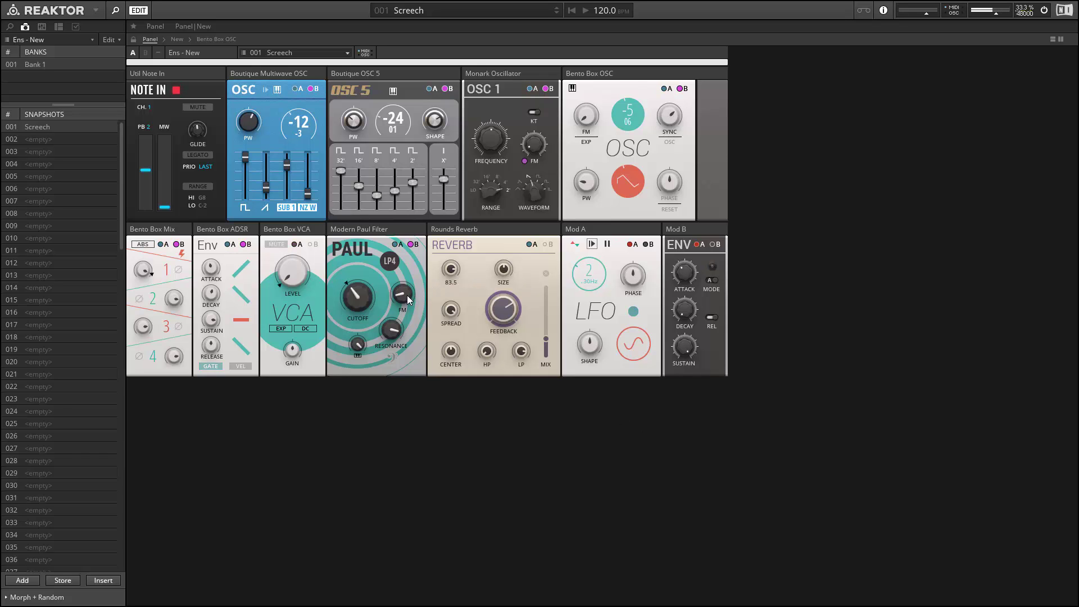
# Step: Raise the Paul filter's FM, try LP2 mode with lower FM, then return to LP4
pyautogui.moveTo(407, 295)
pyautogui.mouseDown()
pyautogui.moveTo(403, 270)
pyautogui.moveTo(406, 316)
pyautogui.moveTo(387, 264)
pyautogui.moveTo(406, 286)
pyautogui.mouseUp()
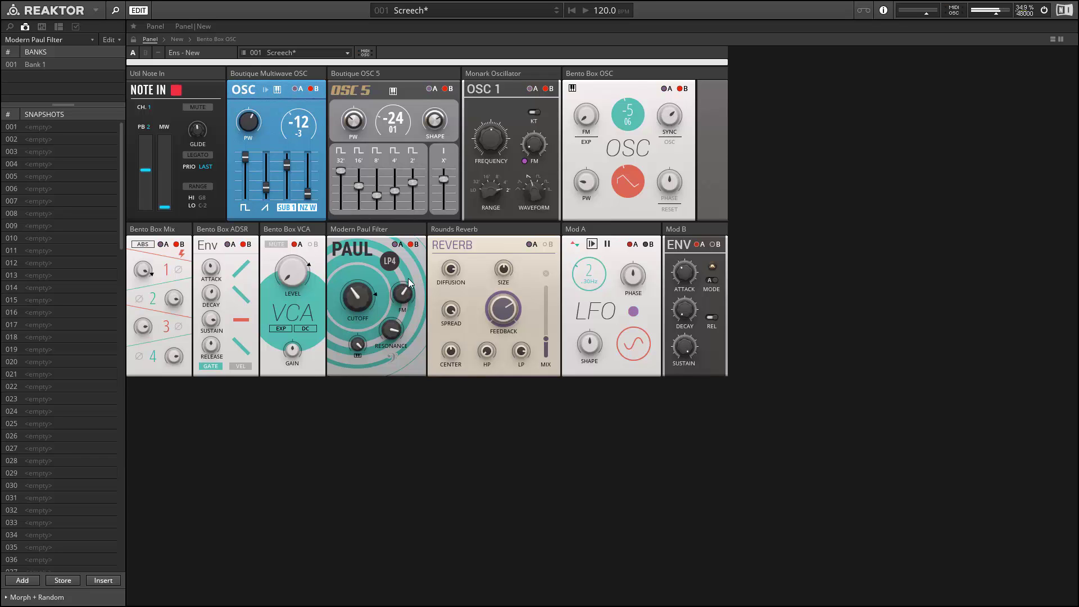
pyautogui.click(391, 262)
pyautogui.moveTo(402, 281); pyautogui.dragTo(406, 307)
pyautogui.click(391, 263)
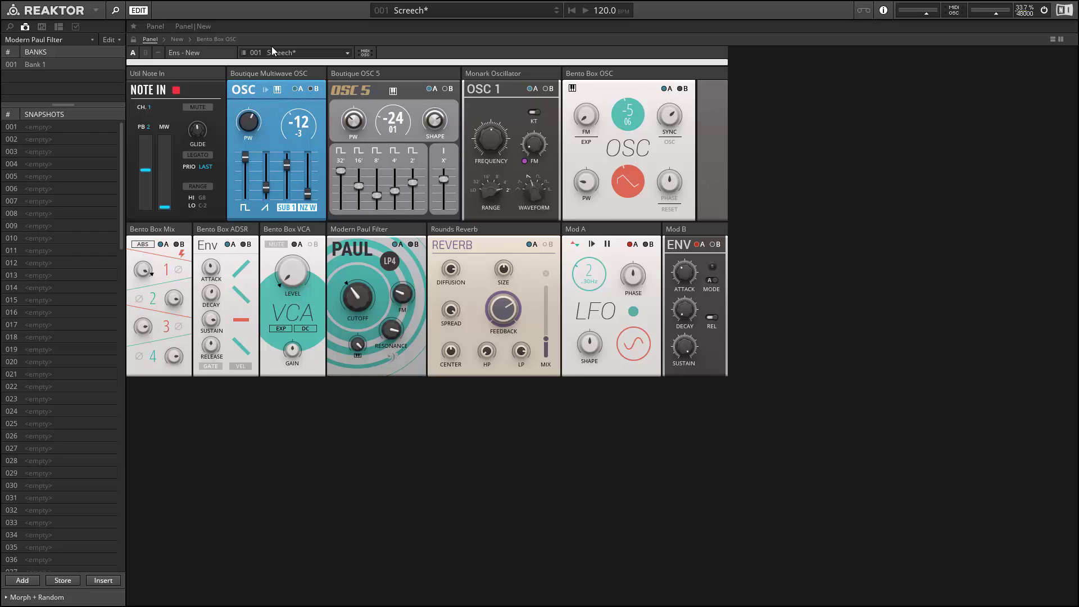
# Step: Inspect the Multiwave OSC, OSC 5 and the Paul filter's Mod A/Mod B amounts, then select Mod B
pyautogui.click(298, 89)
pyautogui.click(426, 101)
pyautogui.click(401, 246)
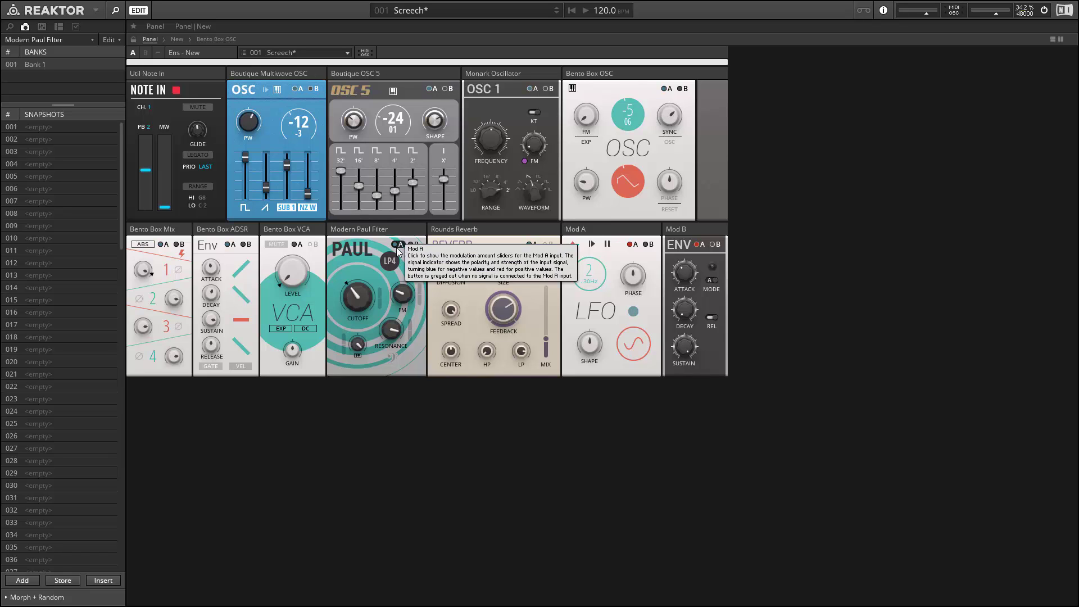
pyautogui.click(416, 246)
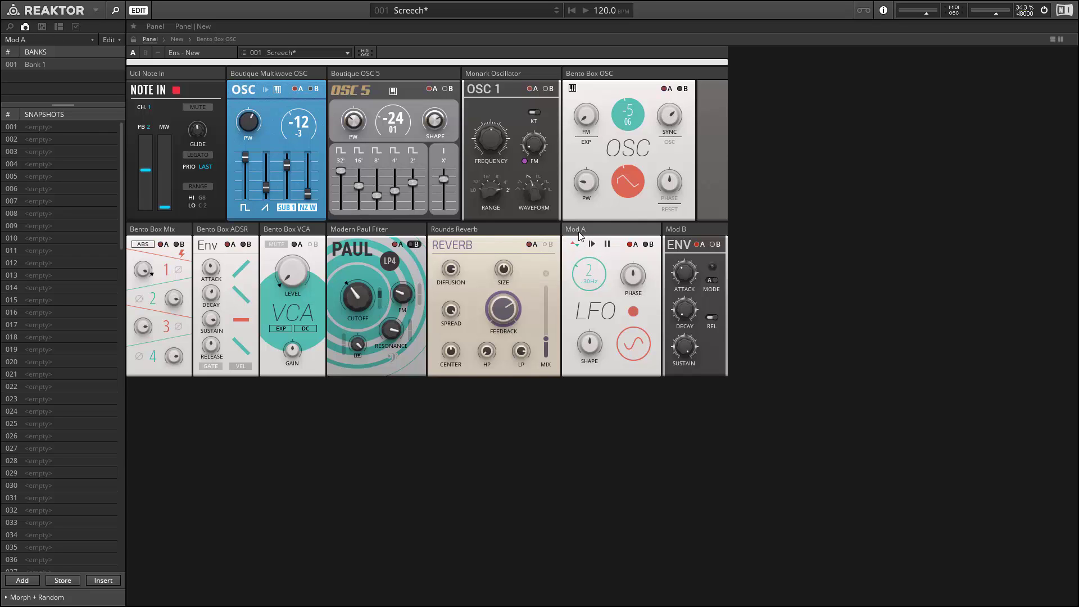
pyautogui.click(683, 232)
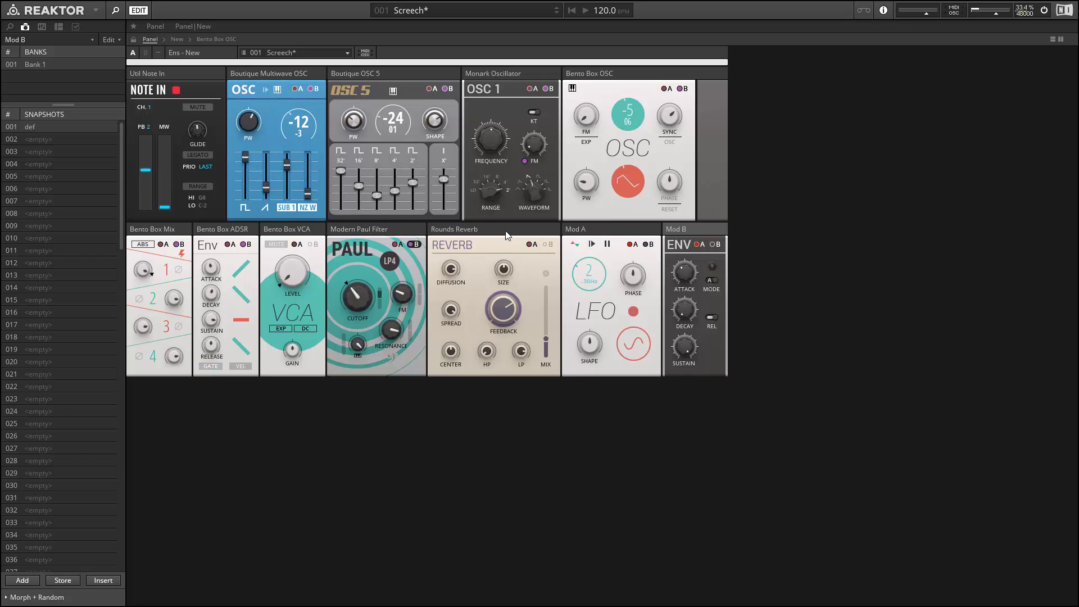
# Step: Show the Paul filter's Mod A amount slider, then select the Bento Box Mix block
pyautogui.click(398, 245)
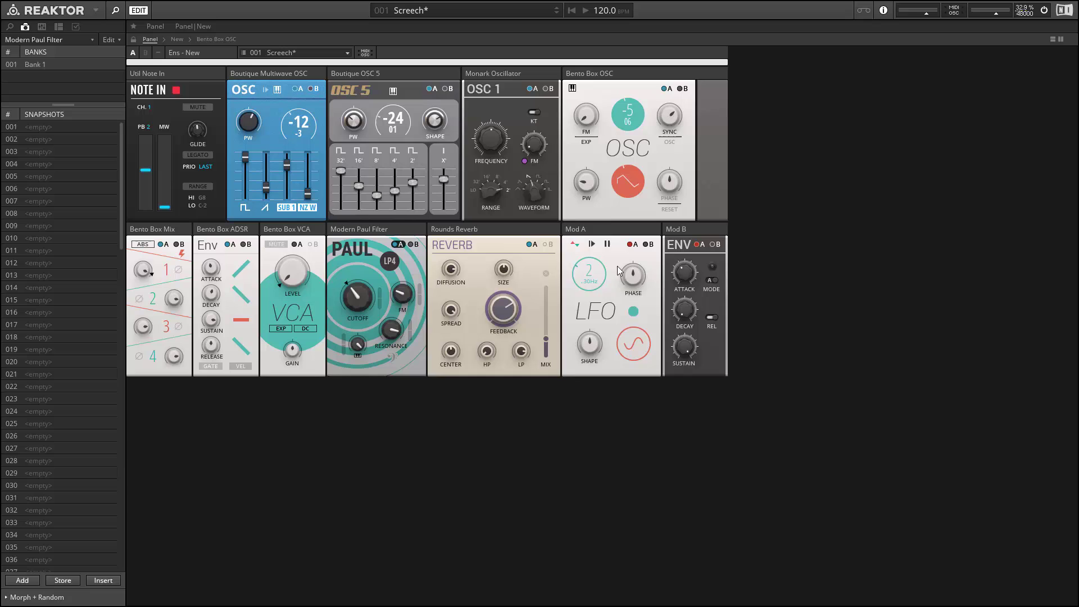
pyautogui.moveTo(379, 298)
pyautogui.click(179, 250)
# Step: Lower the Multiwave oscillator's pitch, then switch to fixed frequency and raise it to 58.27 Hz
pyautogui.click(308, 116)
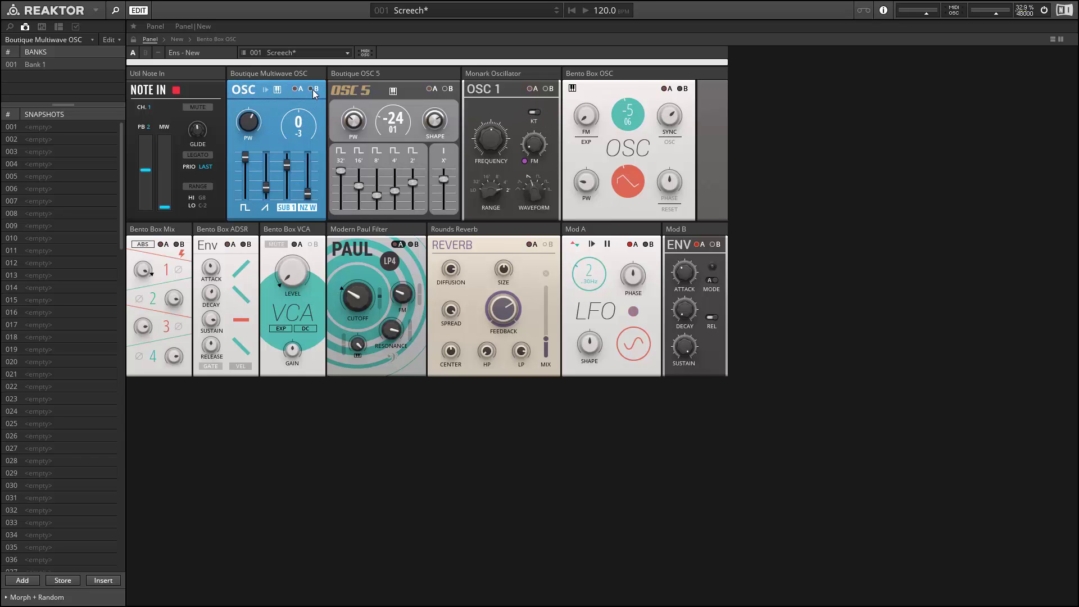
pyautogui.moveTo(315, 103); pyautogui.dragTo(315, 117)
pyautogui.click(279, 90)
pyautogui.moveTo(308, 125)
pyautogui.mouseDown()
pyautogui.moveTo(288, 45)
pyautogui.moveTo(288, 122)
pyautogui.mouseUp()
# Step: Select the Mod A LFO and toggle its reset option
pyautogui.click(585, 249)
pyautogui.click(572, 248)
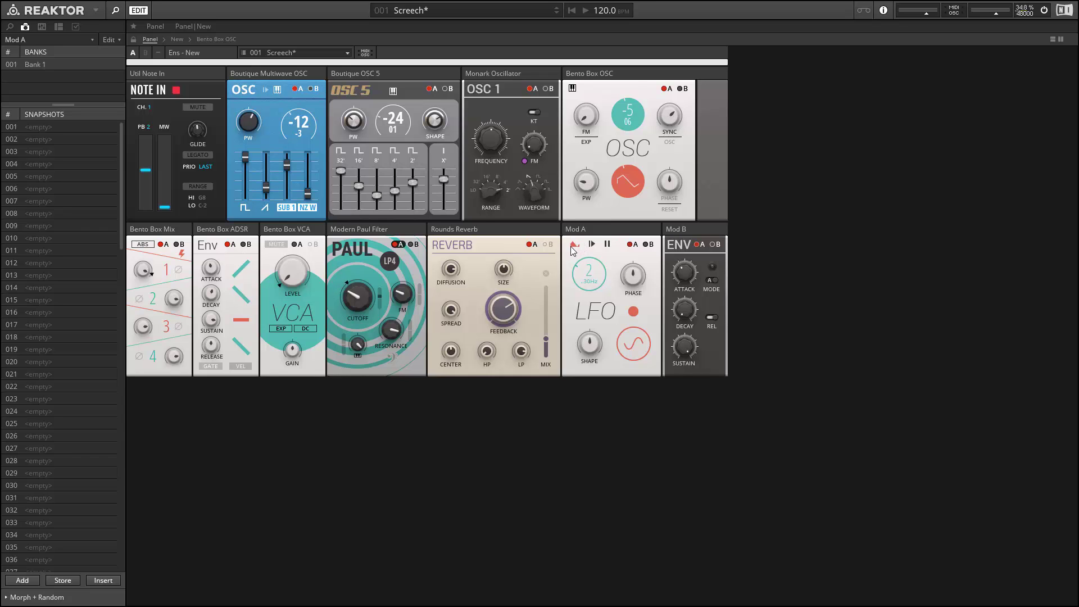